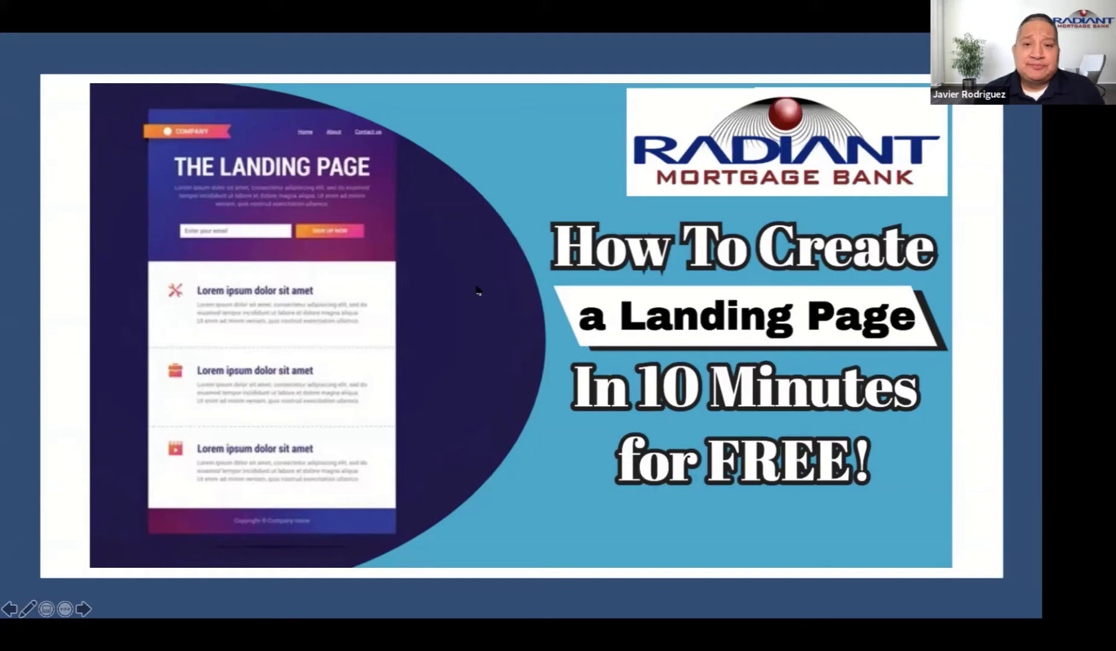
Switch to the browser and look through the published "Become a MLO!" landing page from its header down to the how-to videos
key("alt+Tab")
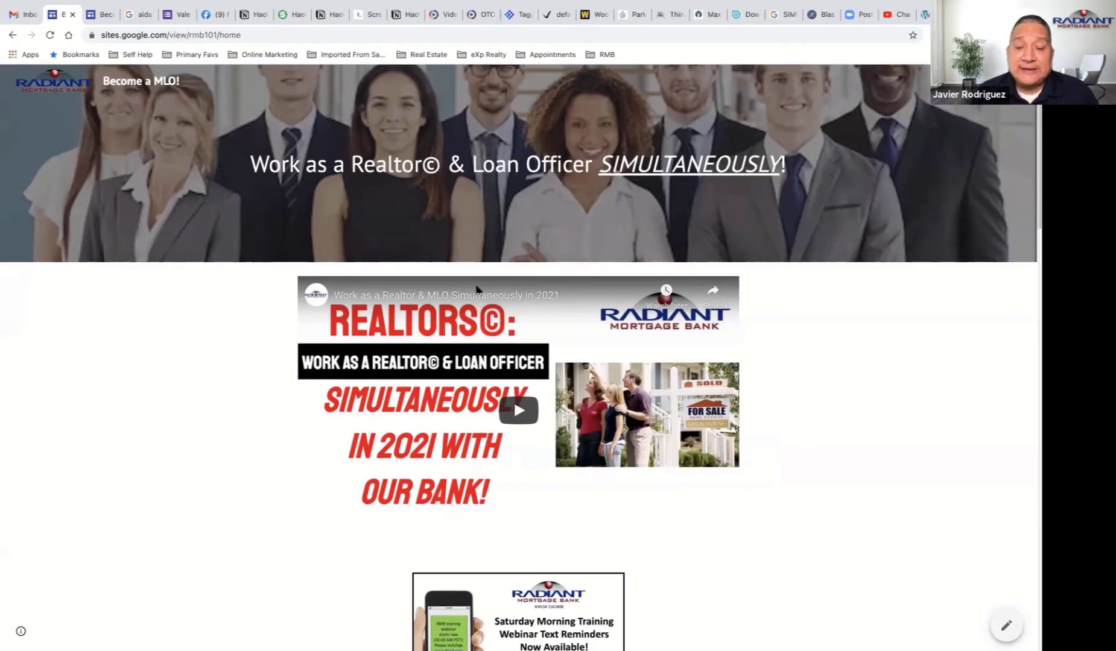
scroll(476, 289, "down", 2)
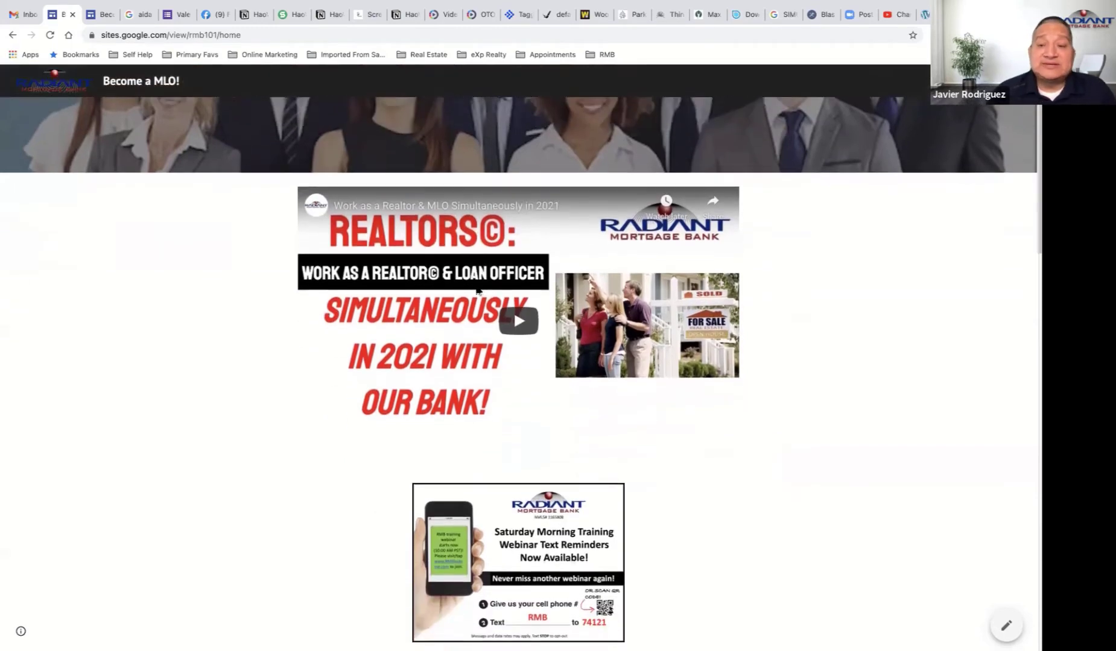
scroll(476, 290, "down", 4)
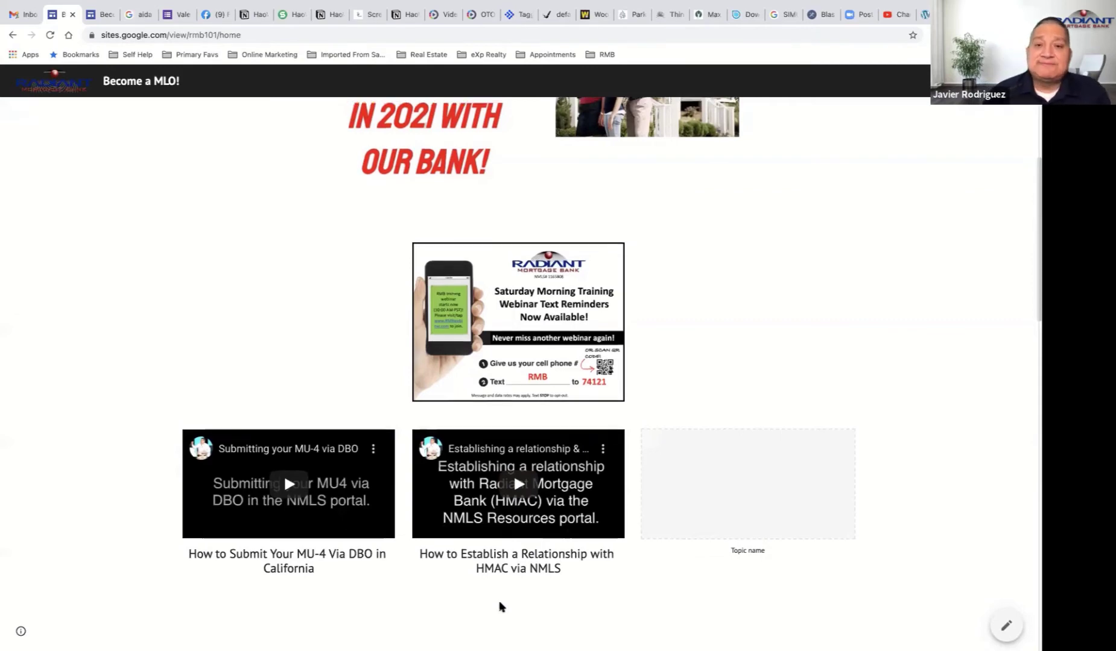
scroll(501, 606, "up", 5)
scroll(500, 606, "up", 1)
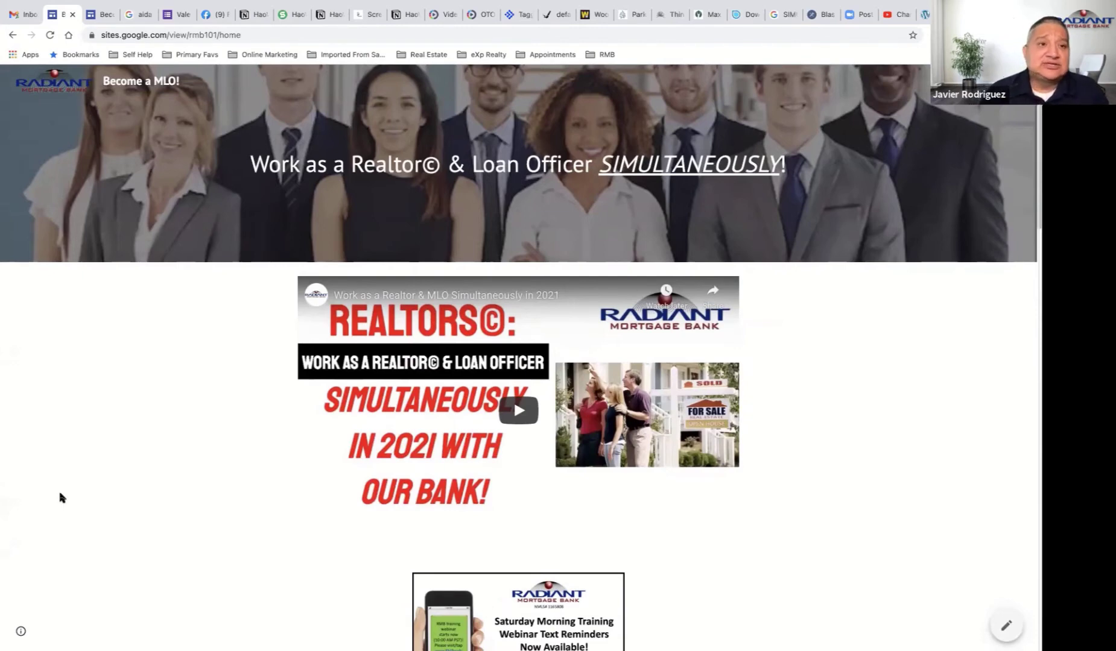
left_click(101, 15)
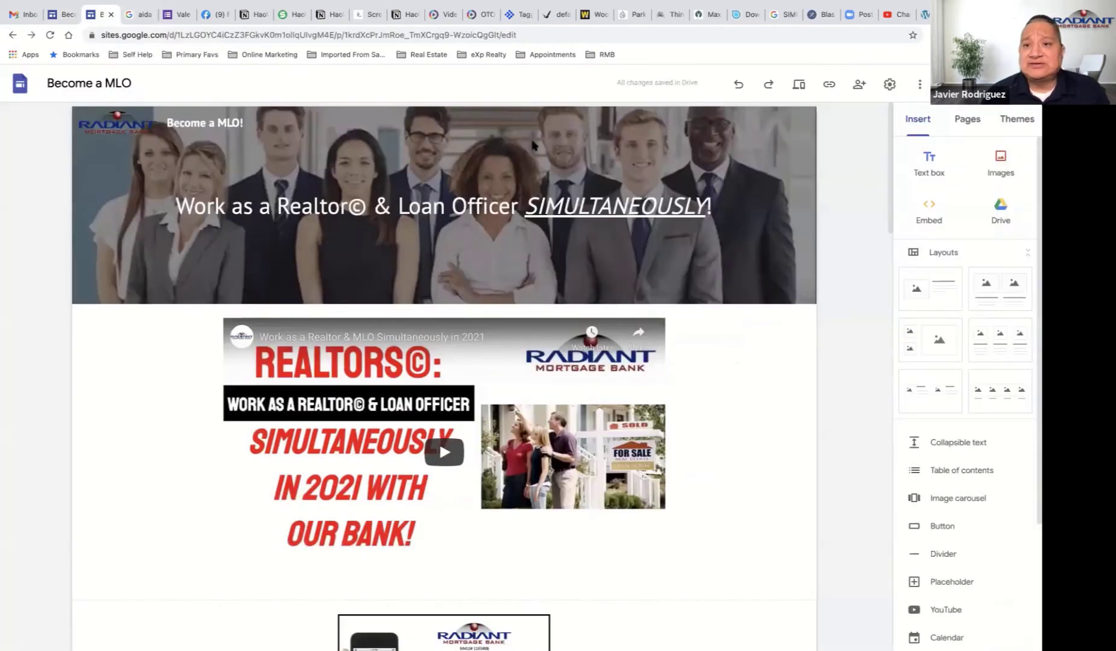
left_click(831, 85)
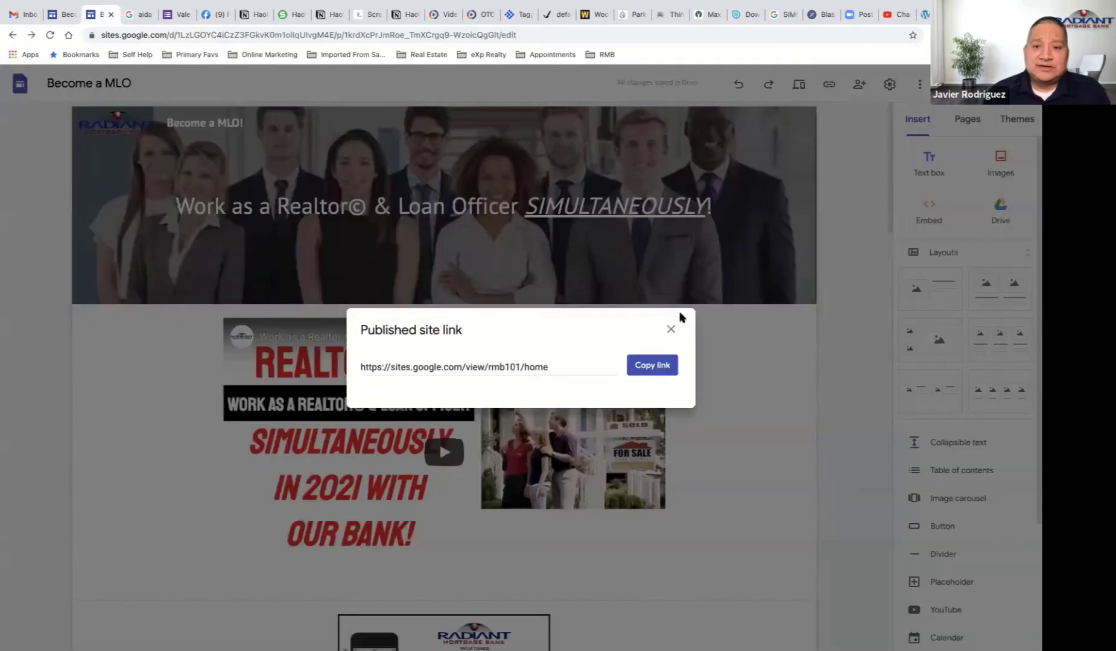
left_click(652, 365)
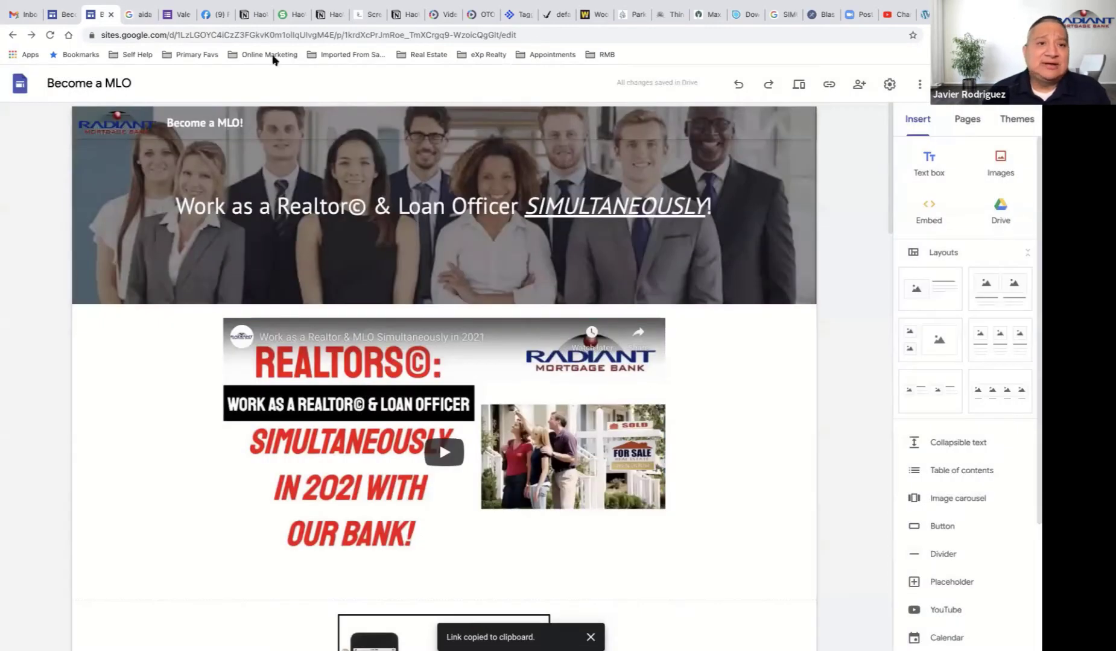
left_click(263, 37)
key("ctrl+v")
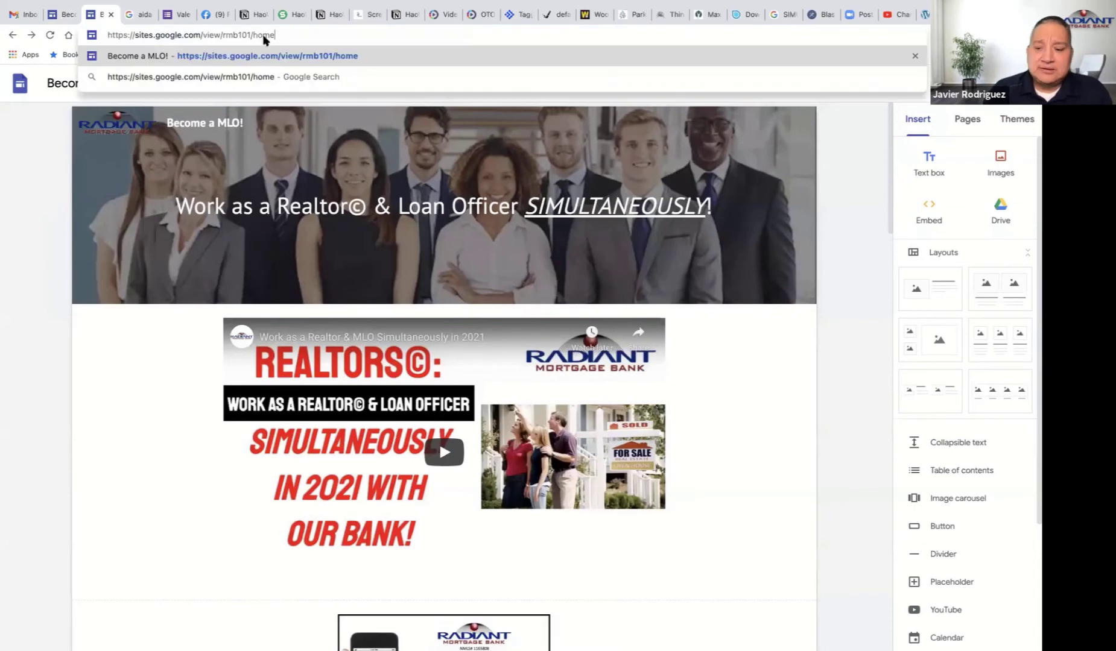
key("Return")
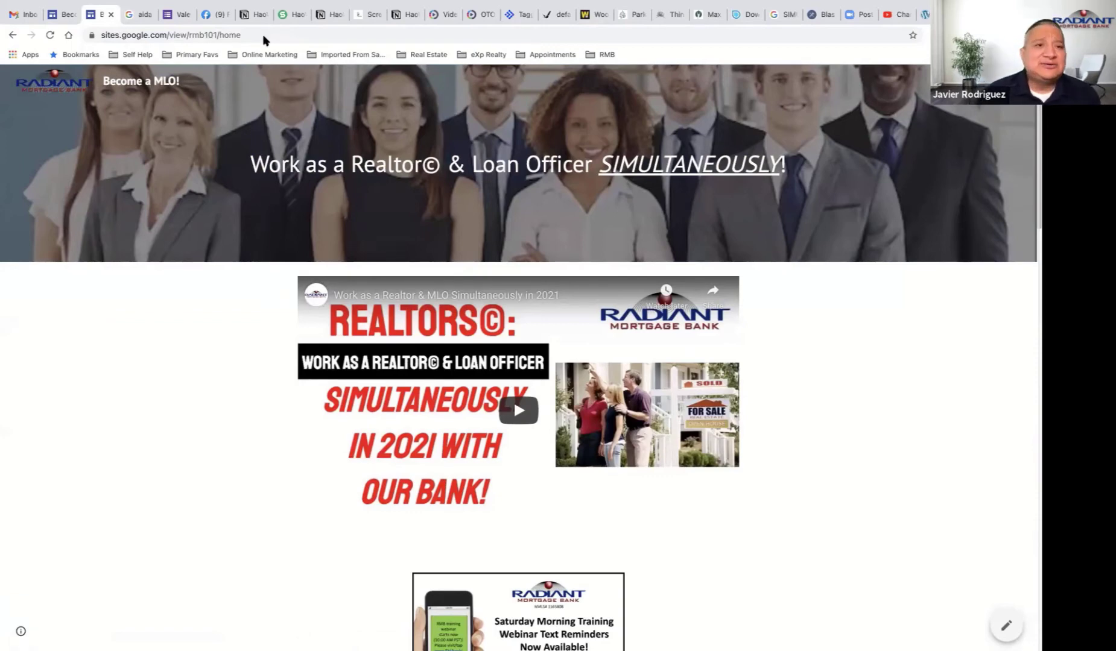
Go to the Google Sites home at sites.google.com and open the recent "Help Center" site for editing
left_click(137, 34)
type("sites")
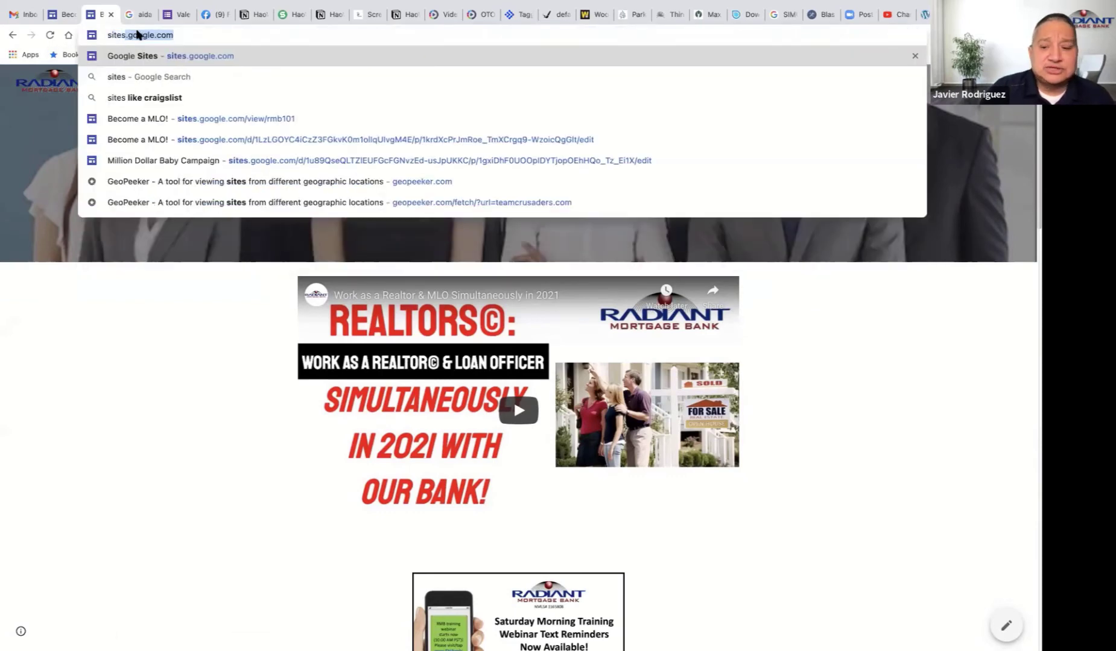
key("Return")
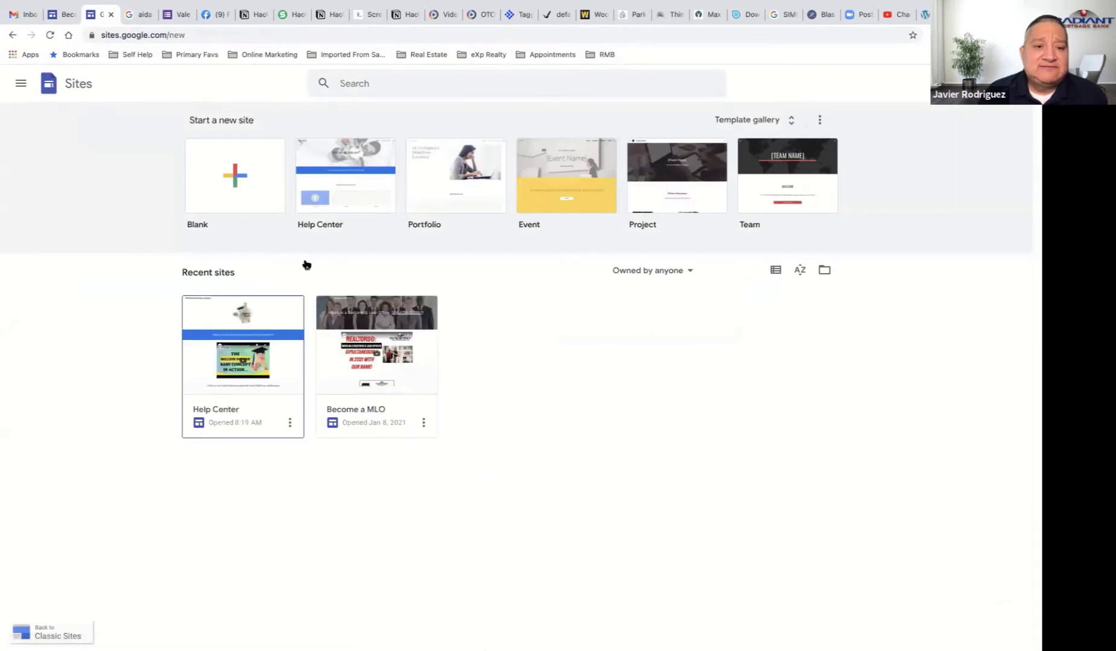
left_click(286, 374)
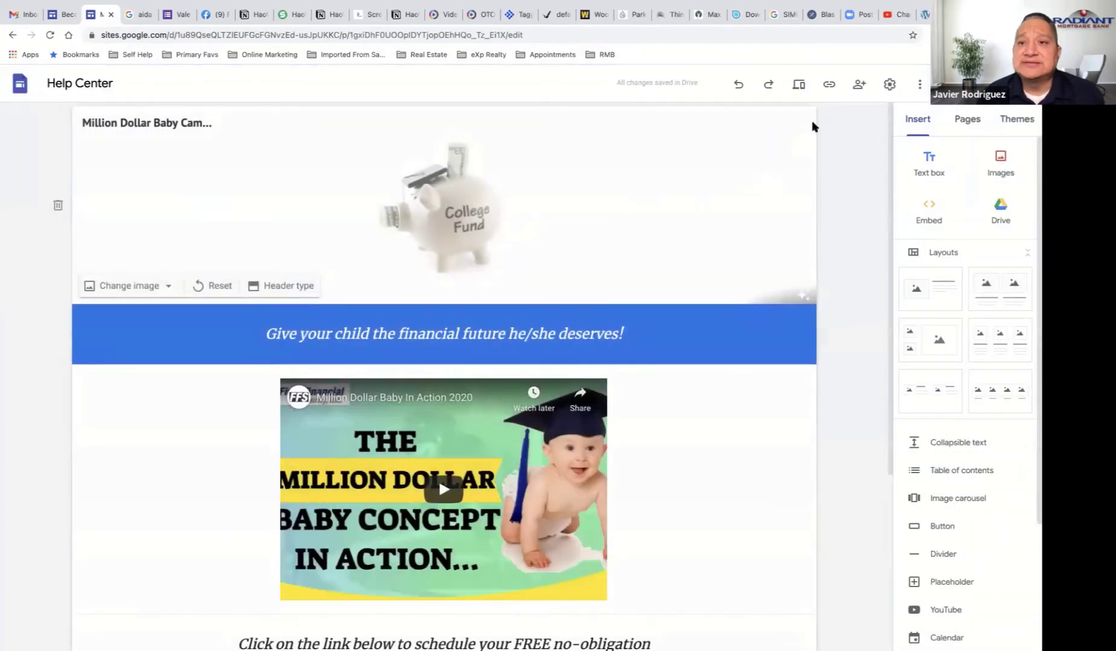
left_click(828, 84)
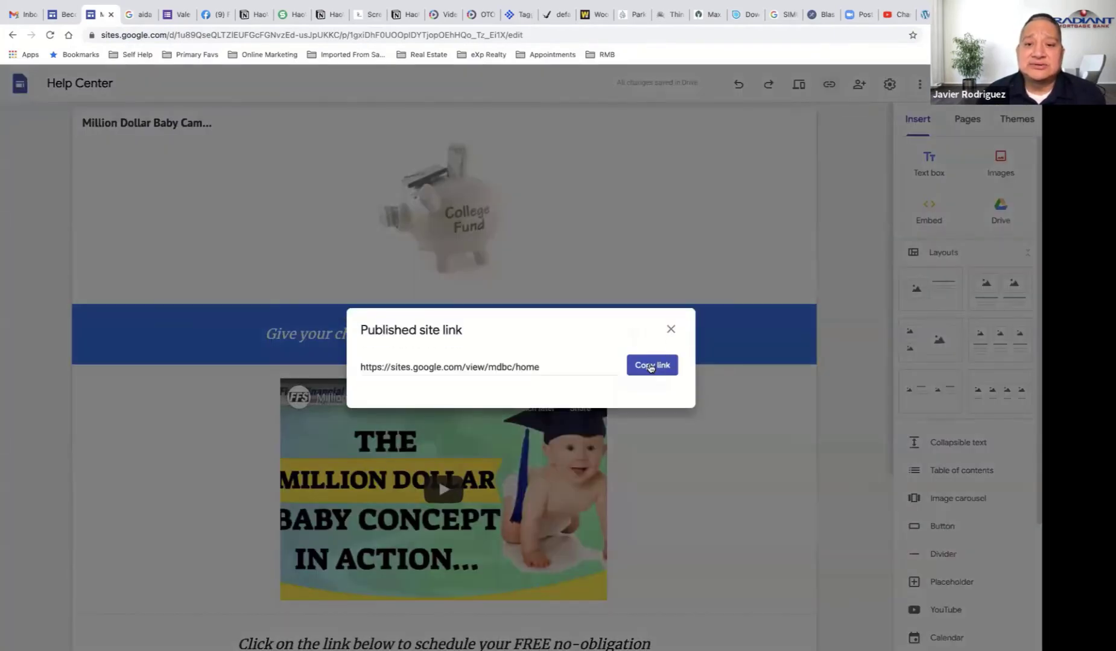
left_click(650, 367)
left_click(425, 38)
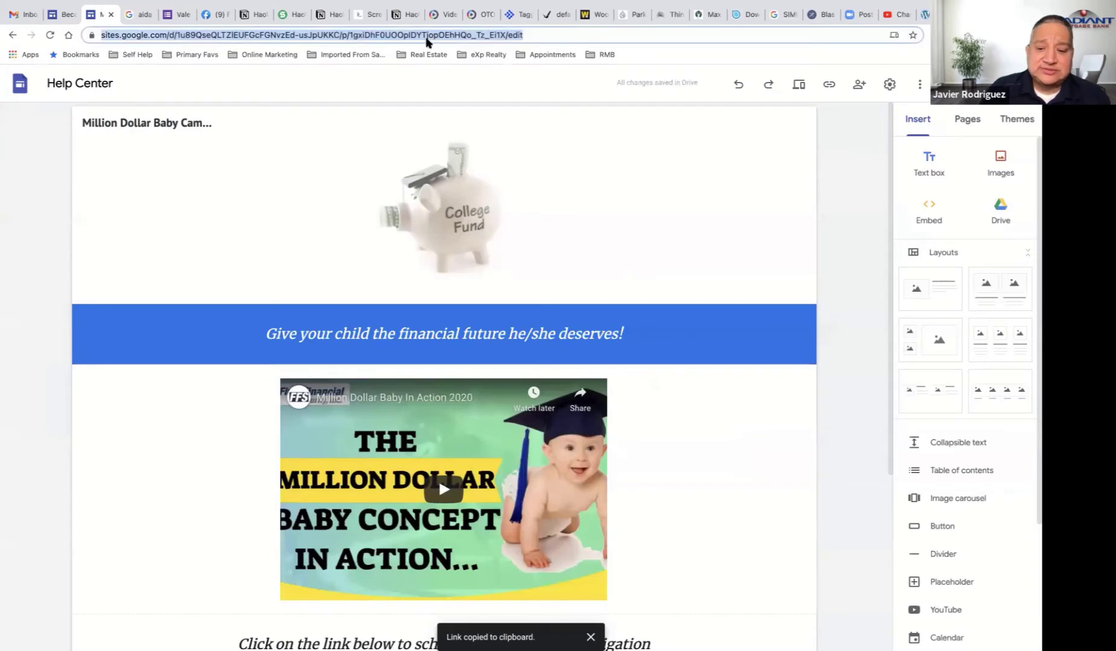
key("ctrl+v")
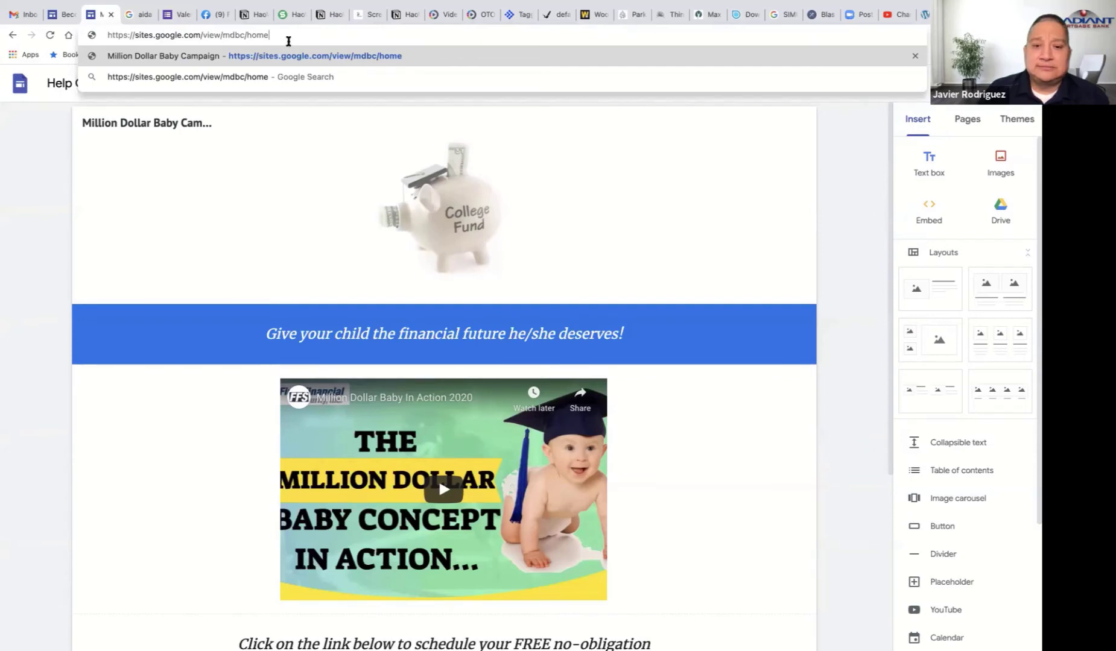
key("Return")
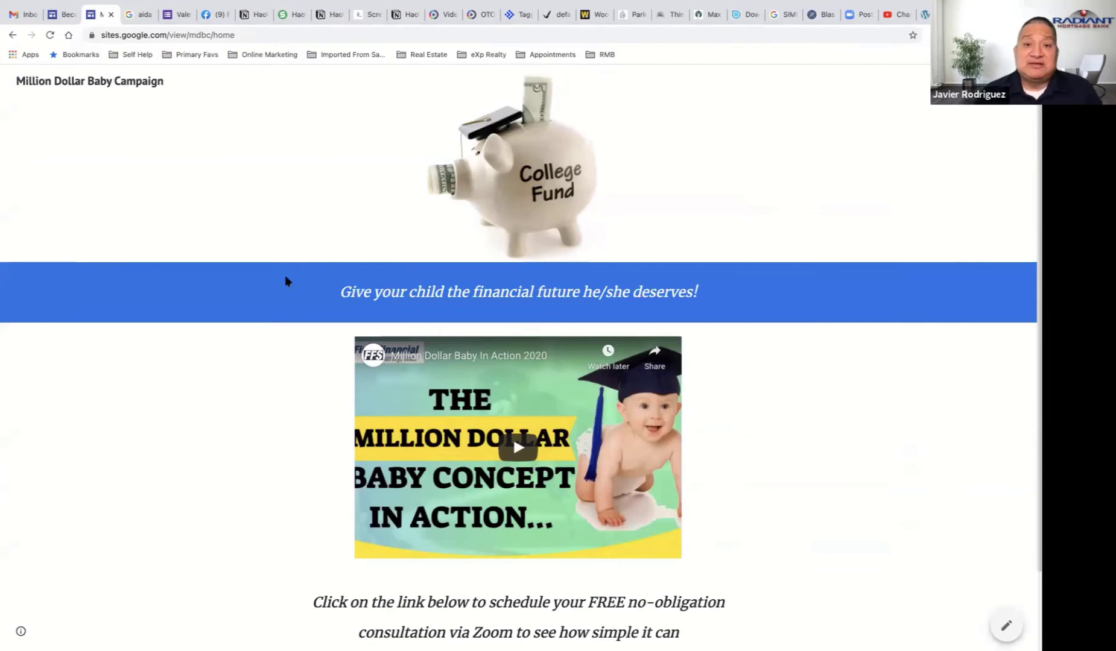
scroll(286, 281, "down", 2)
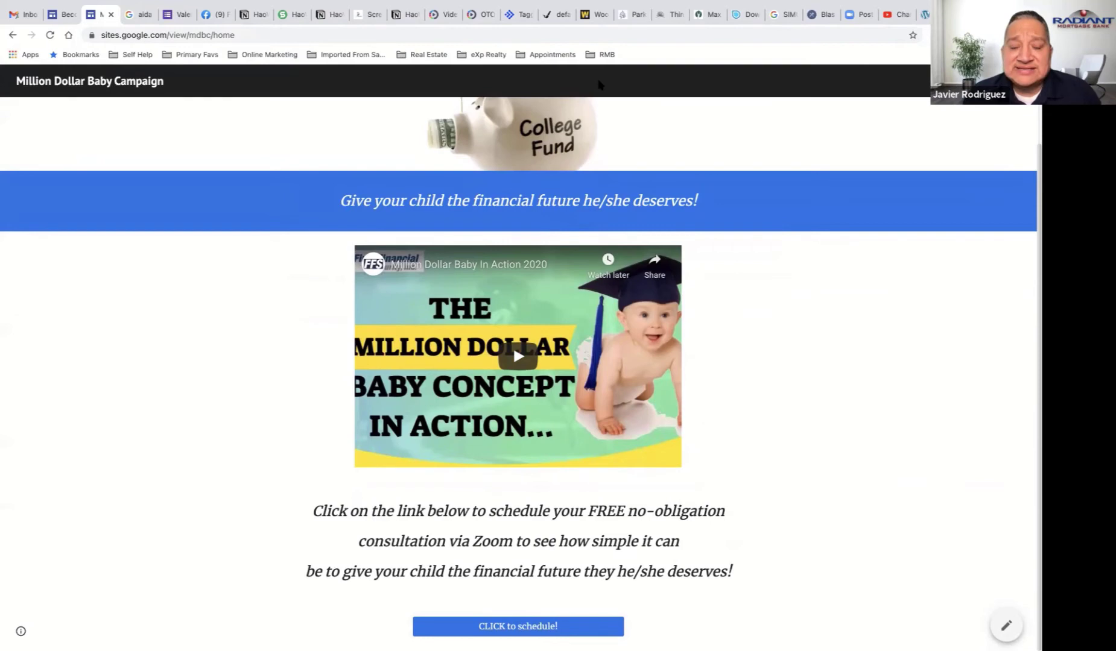
Return to the published "Become a MLO!" page and review its layout and content sections
left_click(62, 20)
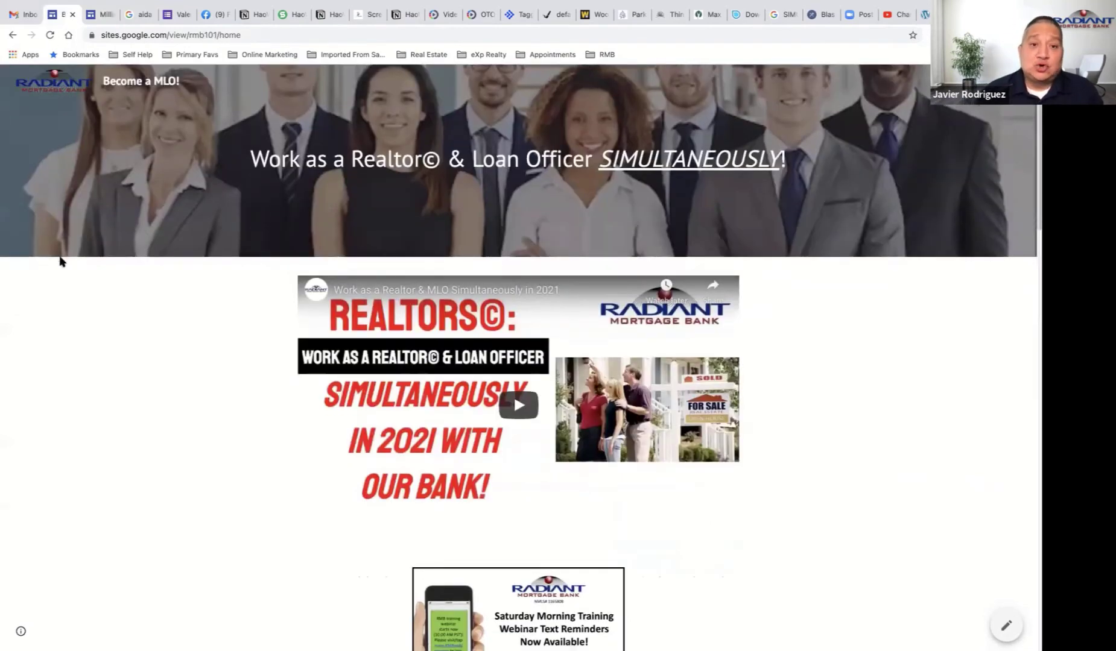
scroll(62, 262, "down", 1)
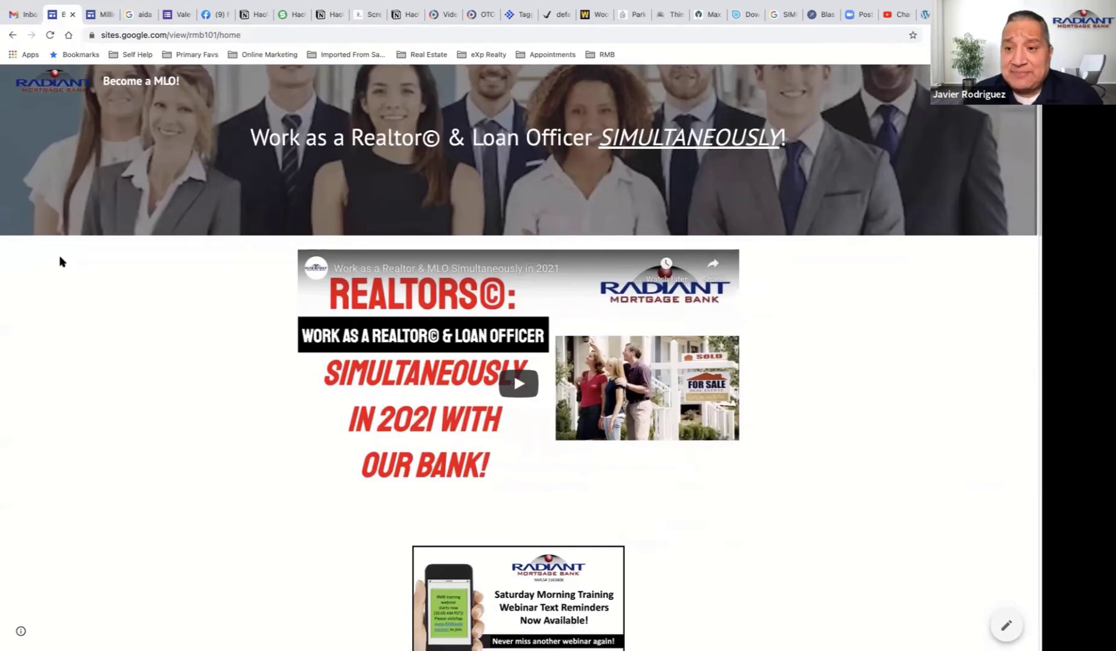
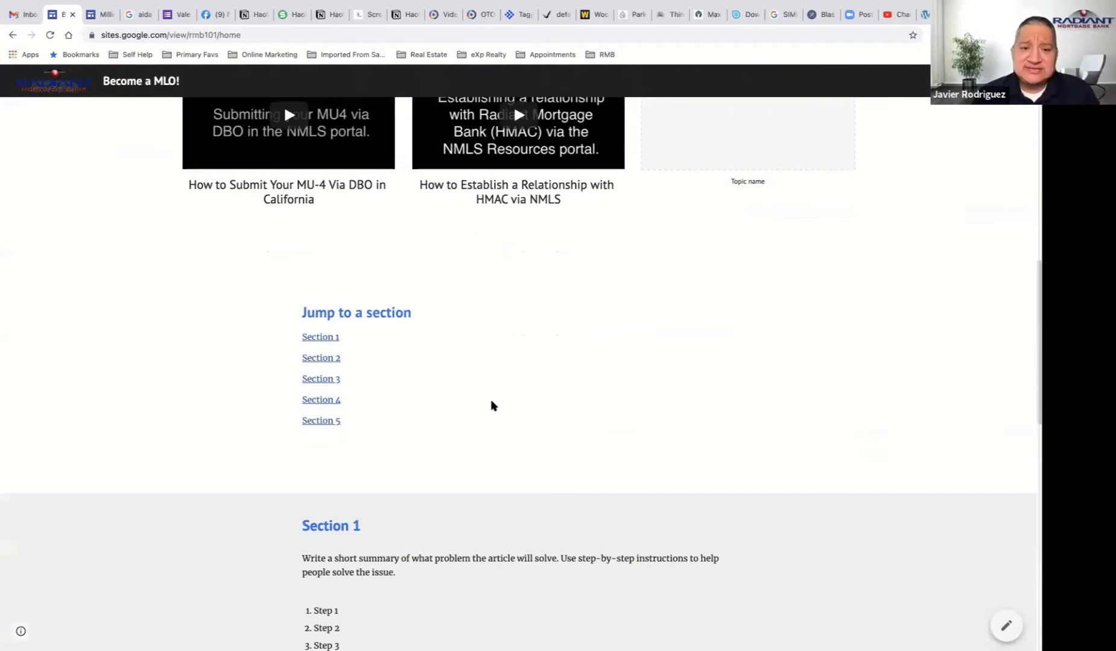
scroll(477, 388, "up", 10)
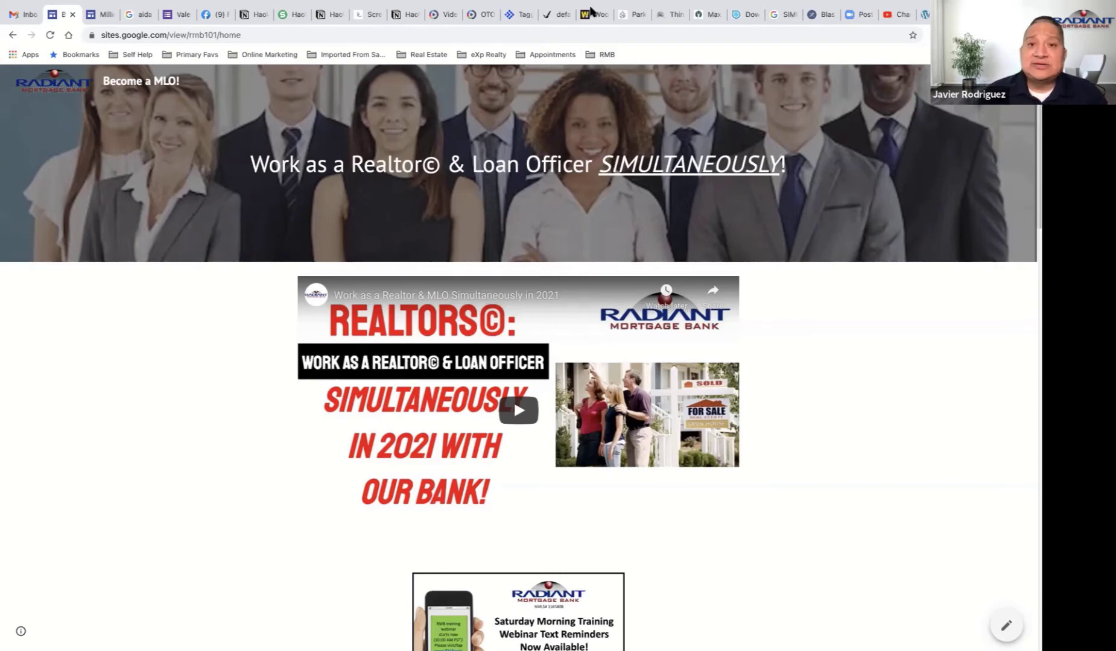
mouse_move(543, 3)
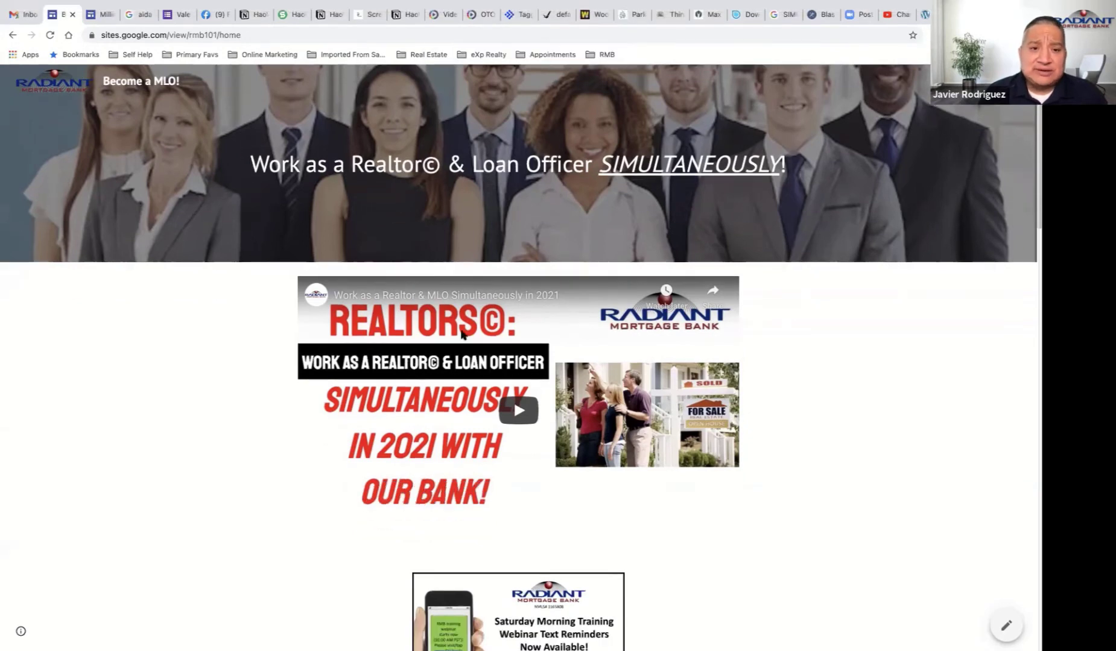
Switch to the mind-mapping app and create a mind map from the Blank template with "Refinances" as its central topic
key("super+Tab")
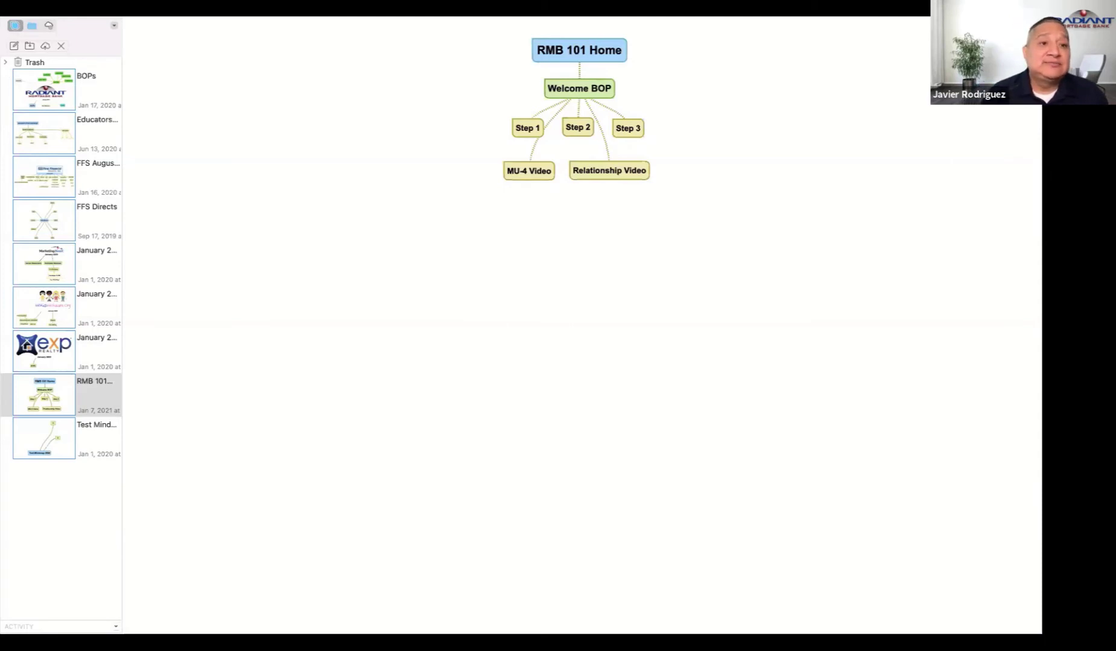
left_click(148, 8)
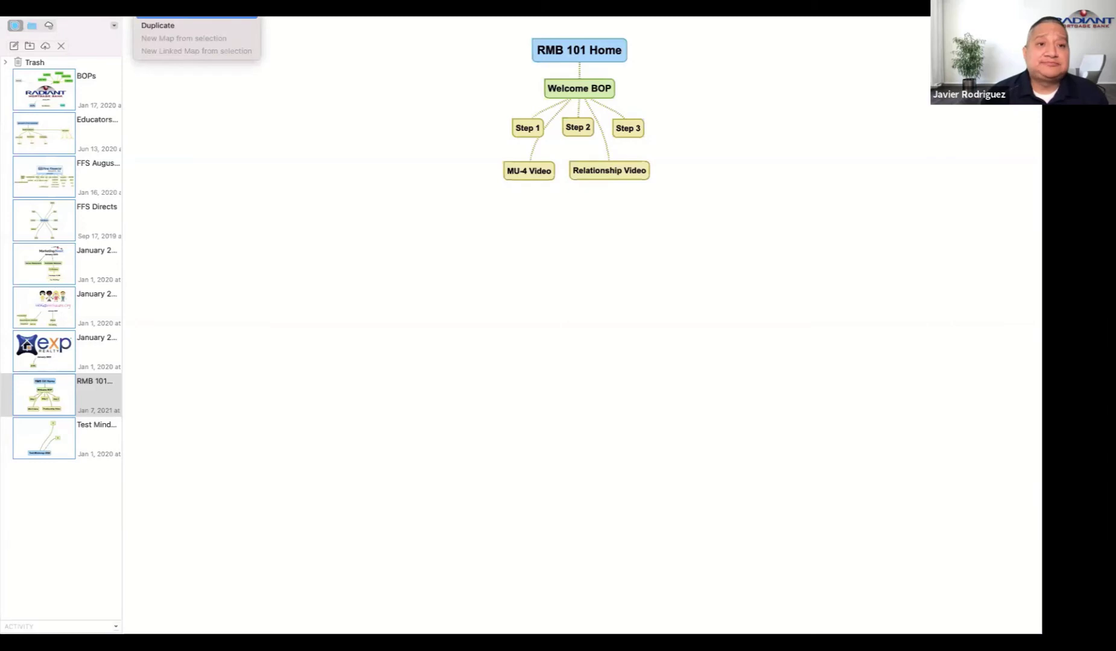
left_click(158, 13)
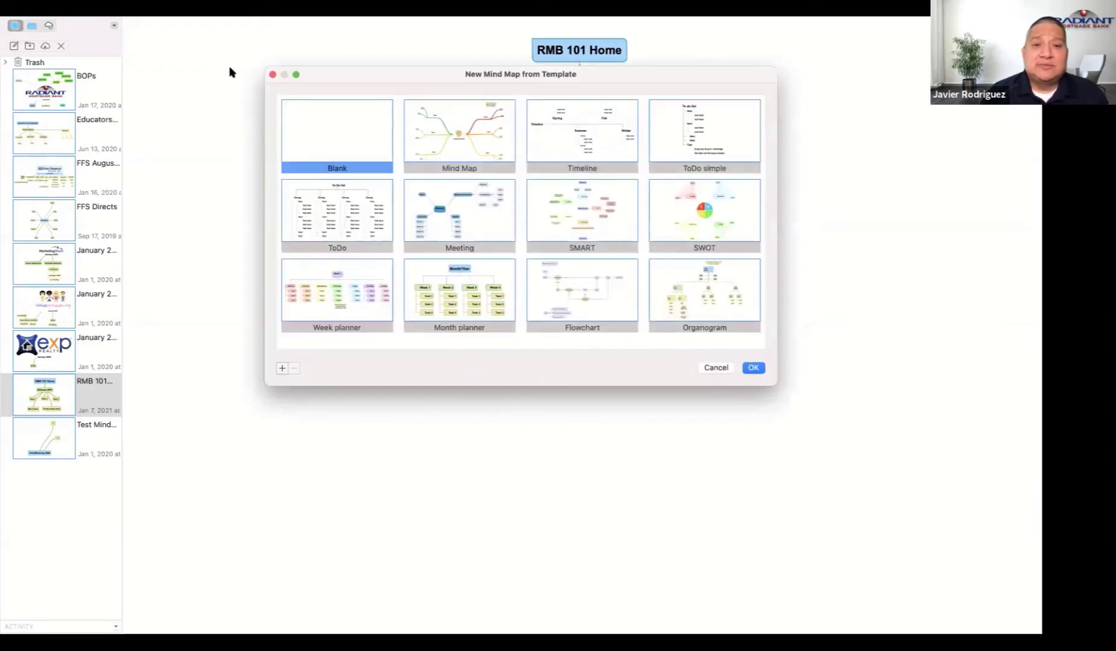
double_click(329, 128)
key("BackSpace")
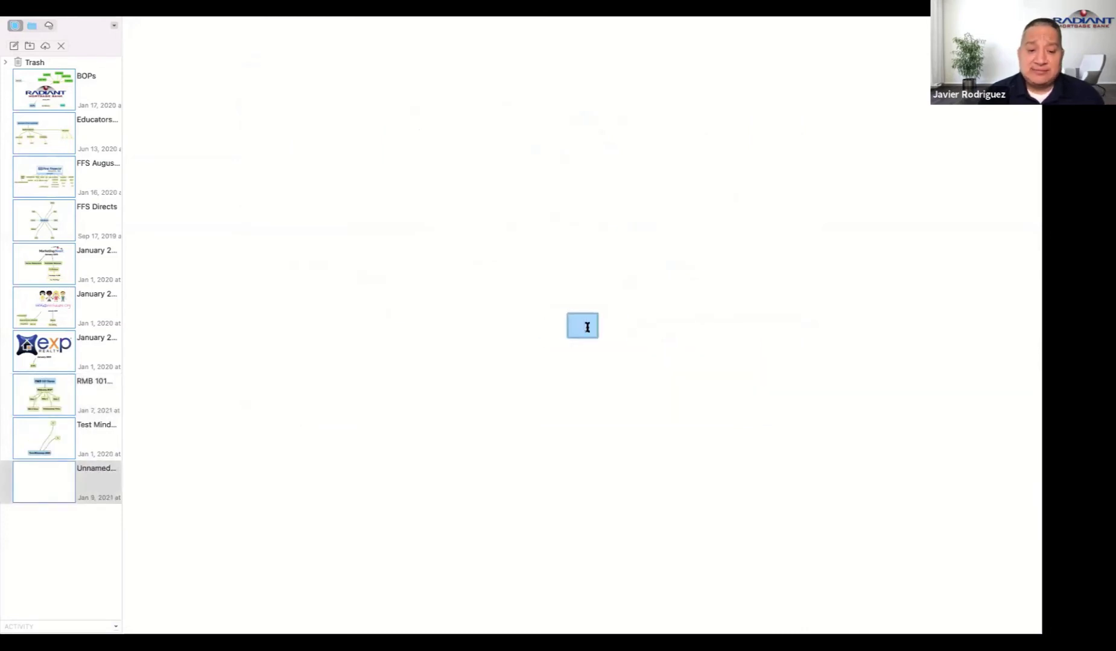
type("Ref")
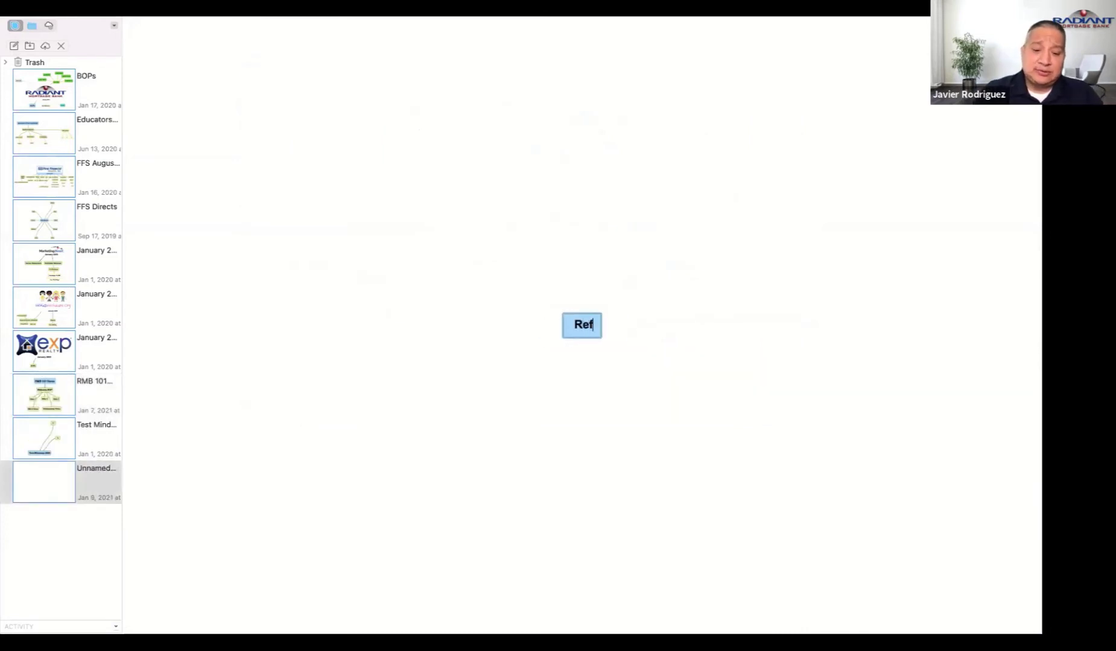
type("inances")
key("Return")
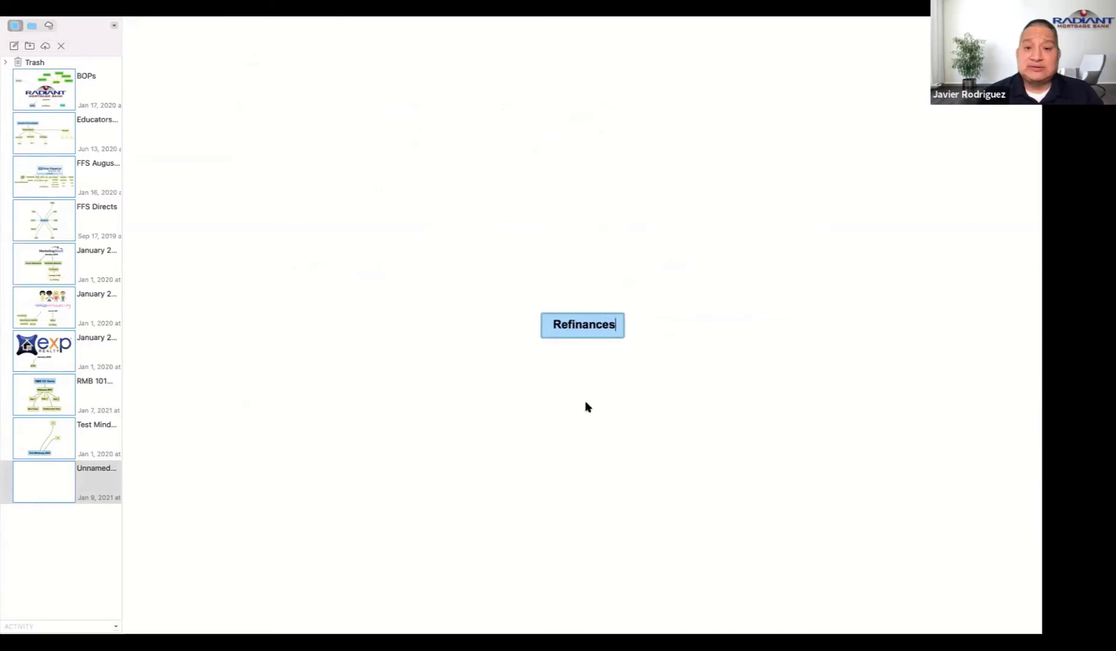
Move the Refinances topic higher on the canvas and add a child topic named "Landing Page" to it
left_click_drag(583, 329, 565, 88)
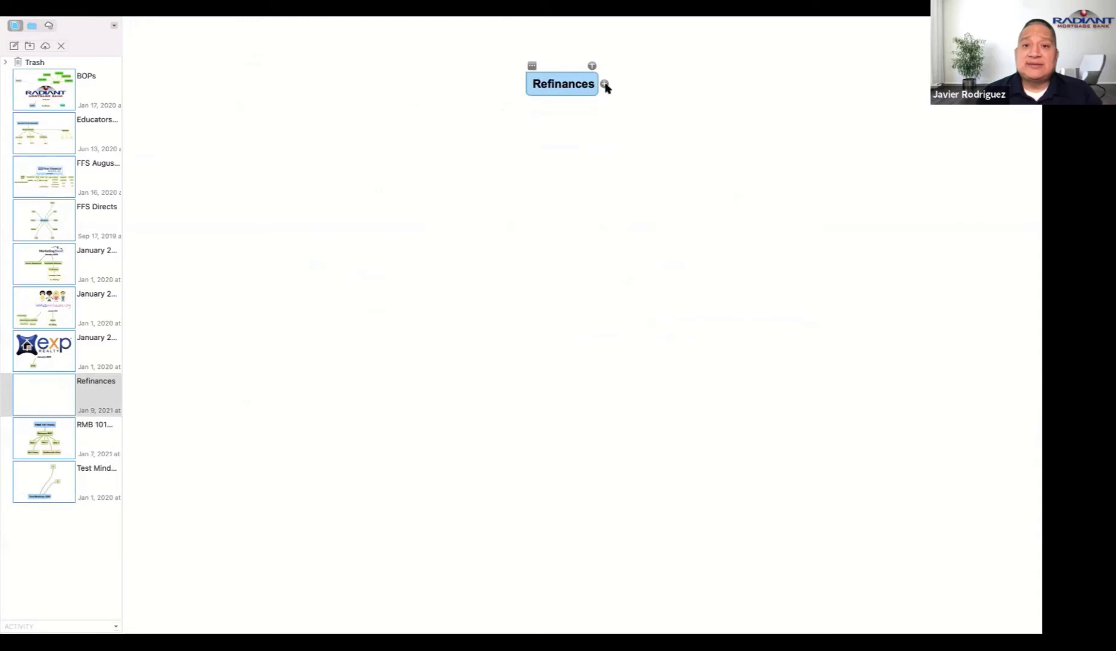
left_click(604, 85)
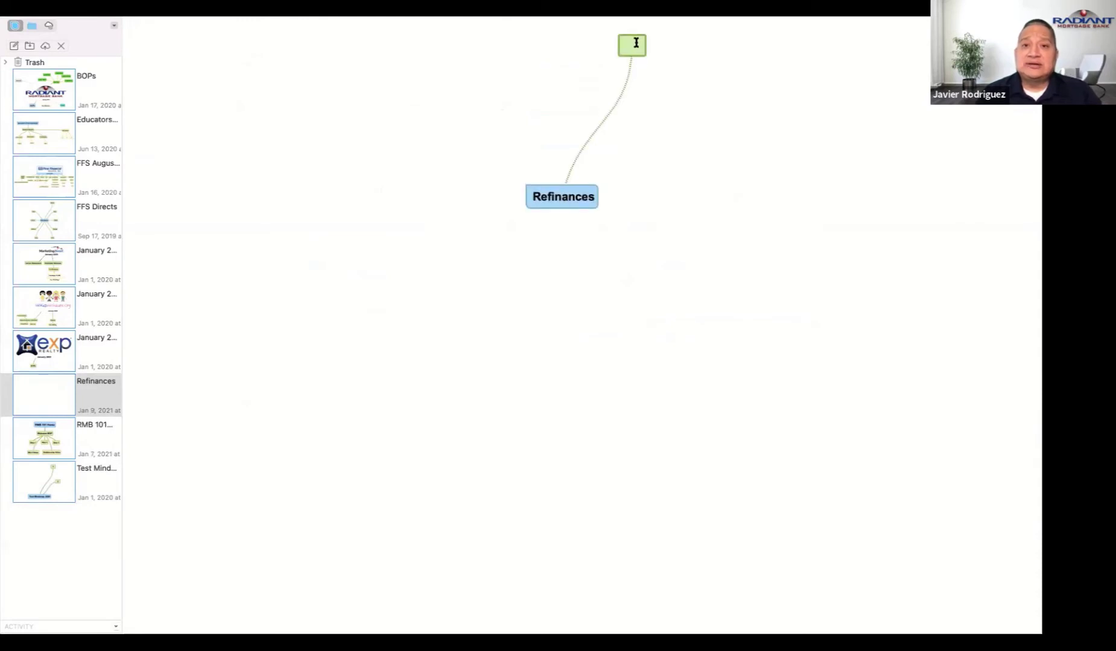
key("BackSpace")
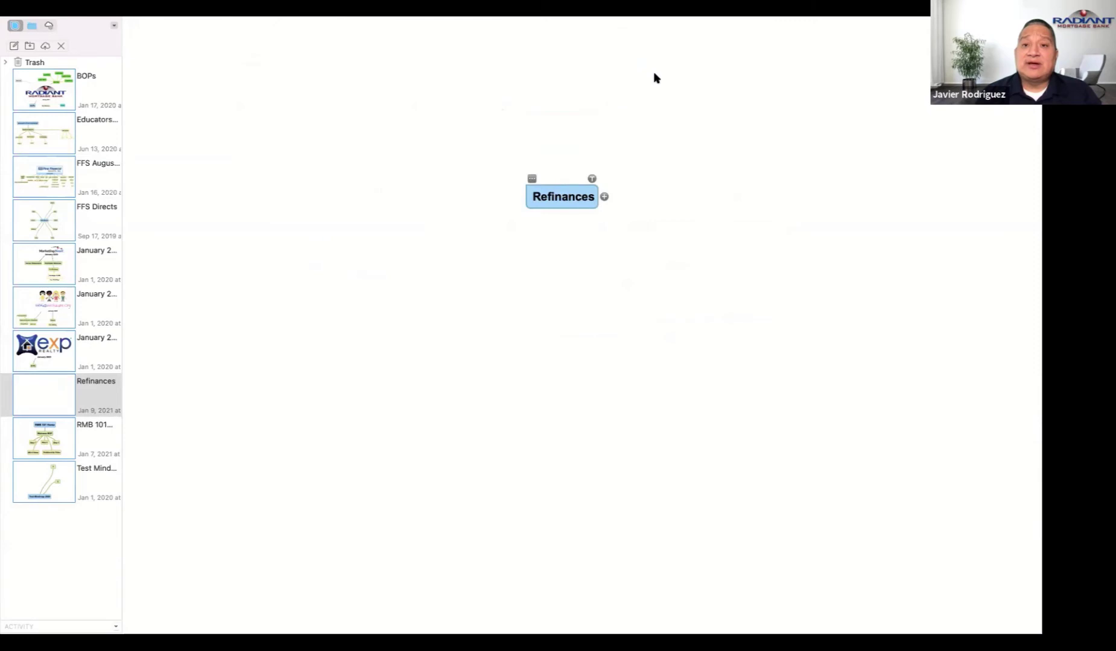
left_click(604, 198)
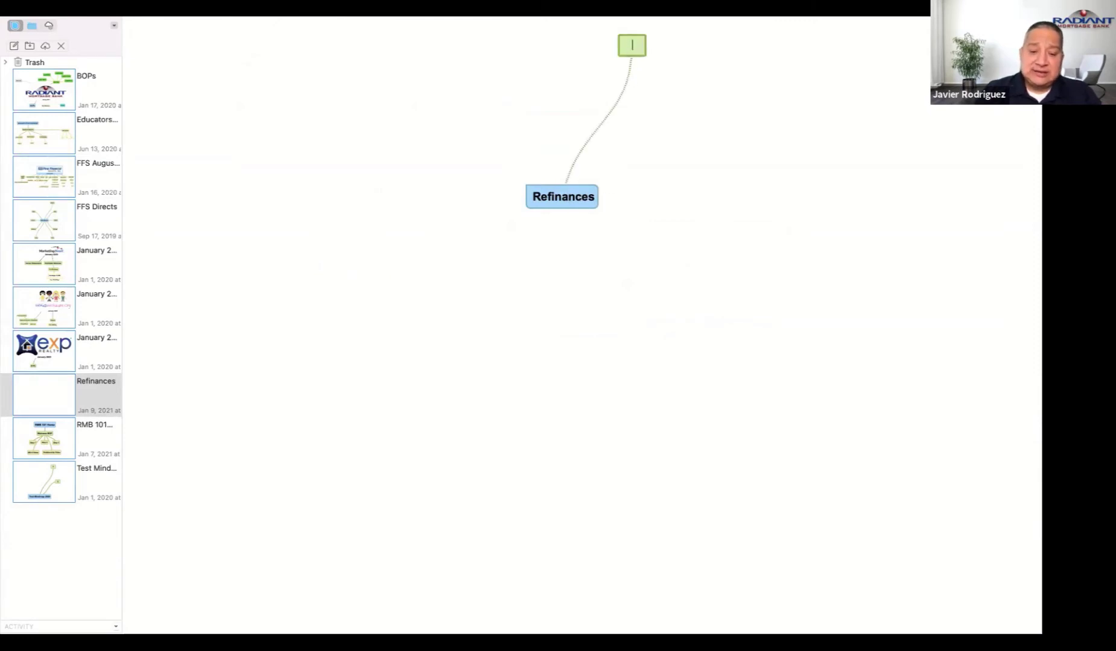
type("Landing")
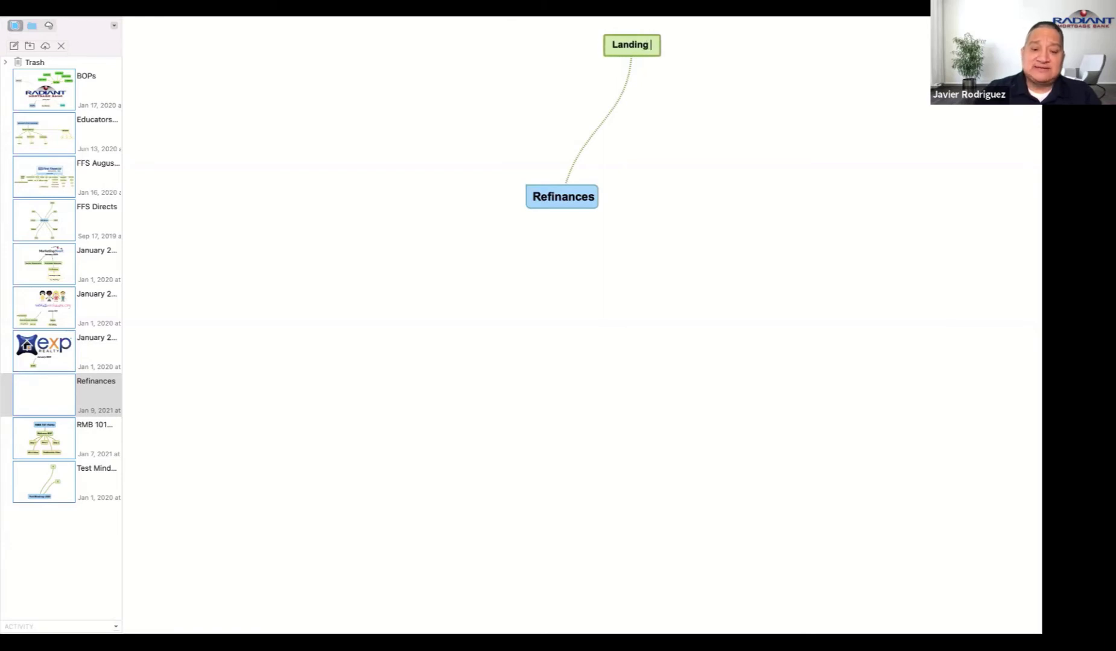
type(" Page")
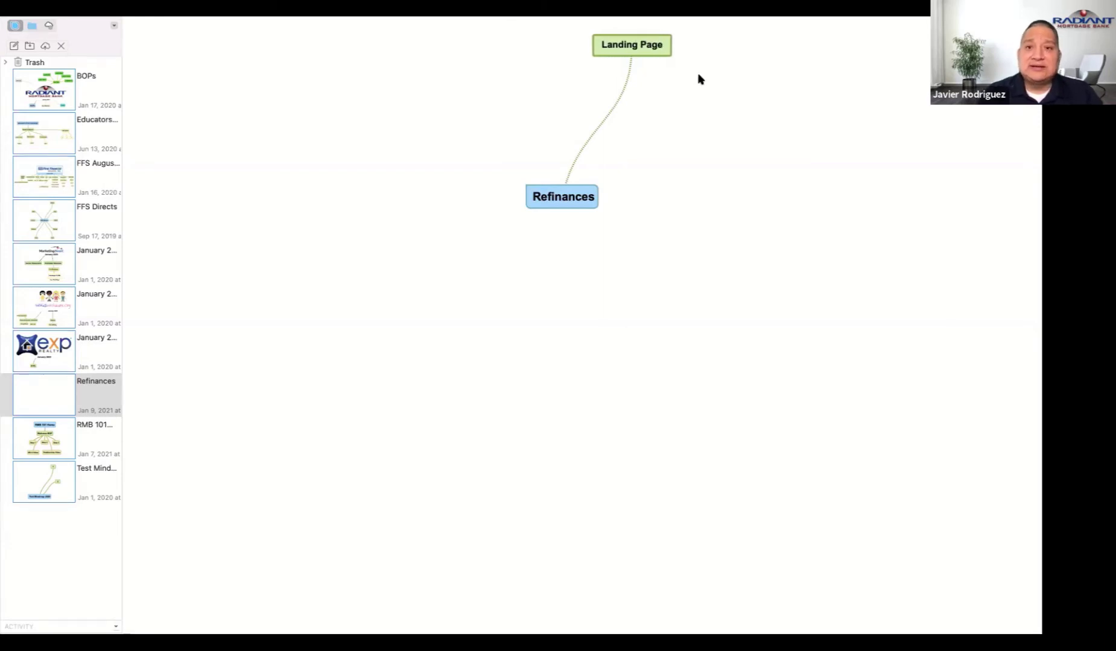
Rearrange the map so that Landing Page sits below and to the left of the Refinances topic, leaving Refinances selected
left_click_drag(654, 49, 479, 265)
left_click_drag(552, 196, 503, 110)
left_click_drag(462, 259, 435, 223)
left_click(535, 113)
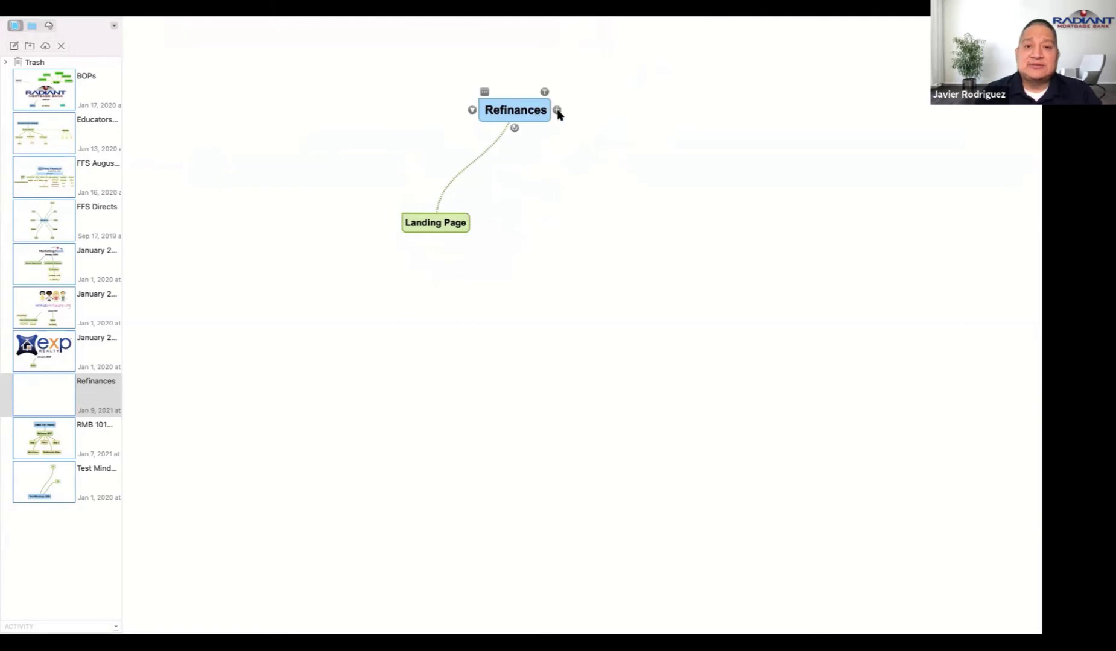
Add a child topic named "Realtor Referrals" to Refinances and place it below Refinances, beside Landing Page
left_click(556, 111)
type("Realtor ")
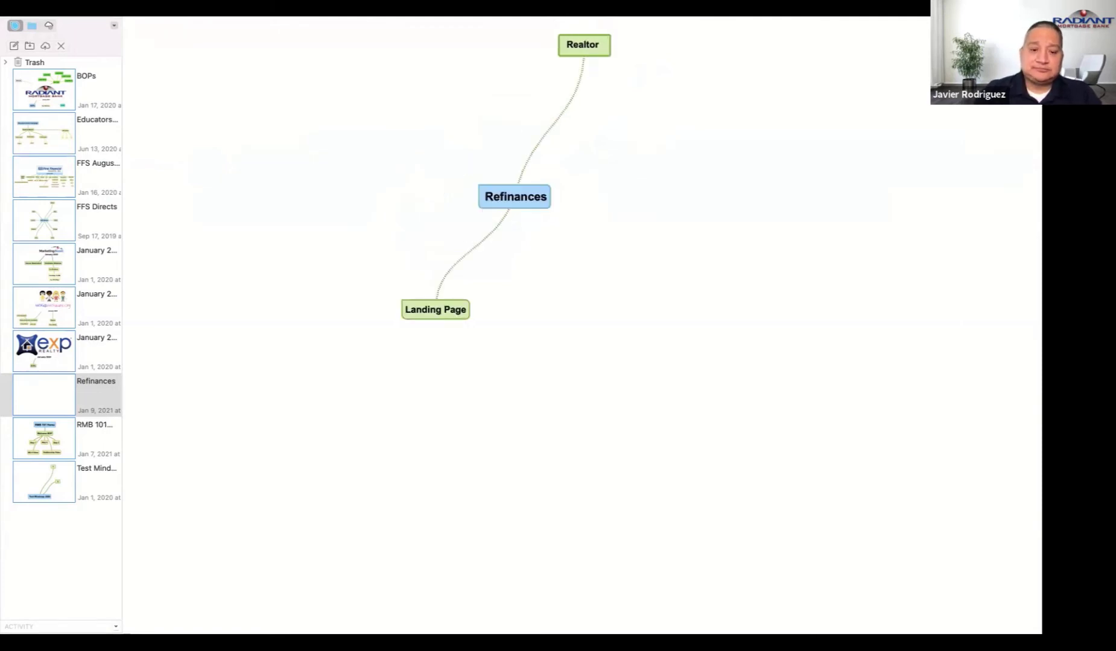
type("Referrals")
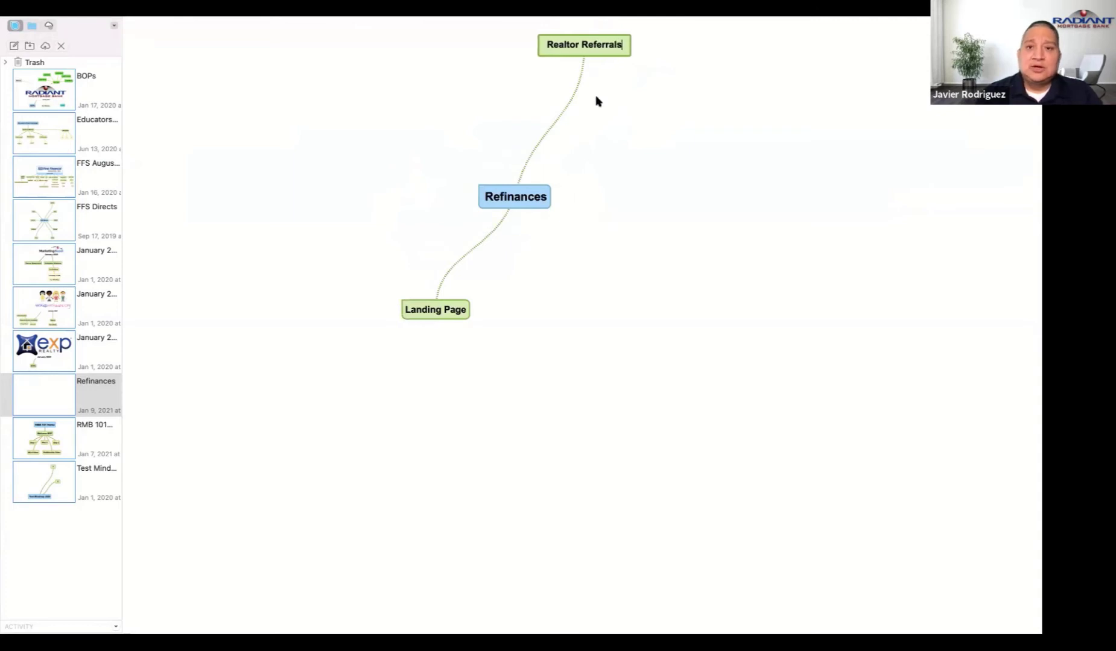
key("Return")
left_click_drag(588, 45, 528, 312)
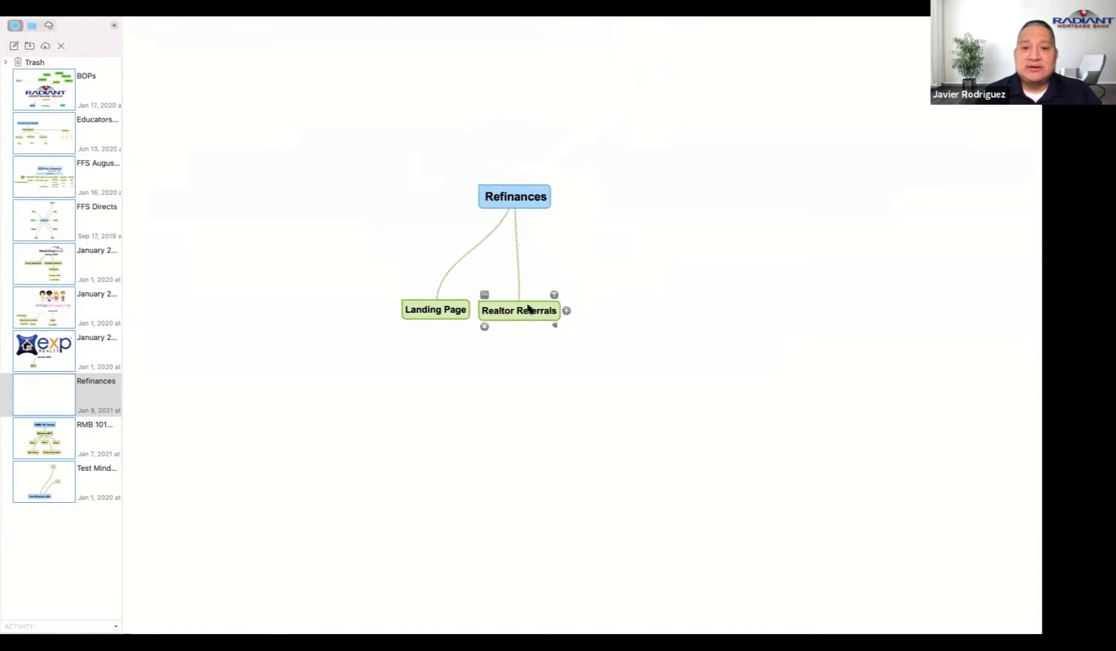
Add a child topic named "Emails" to Refinances and line it up to the right of Realtor Referrals
left_click(532, 191)
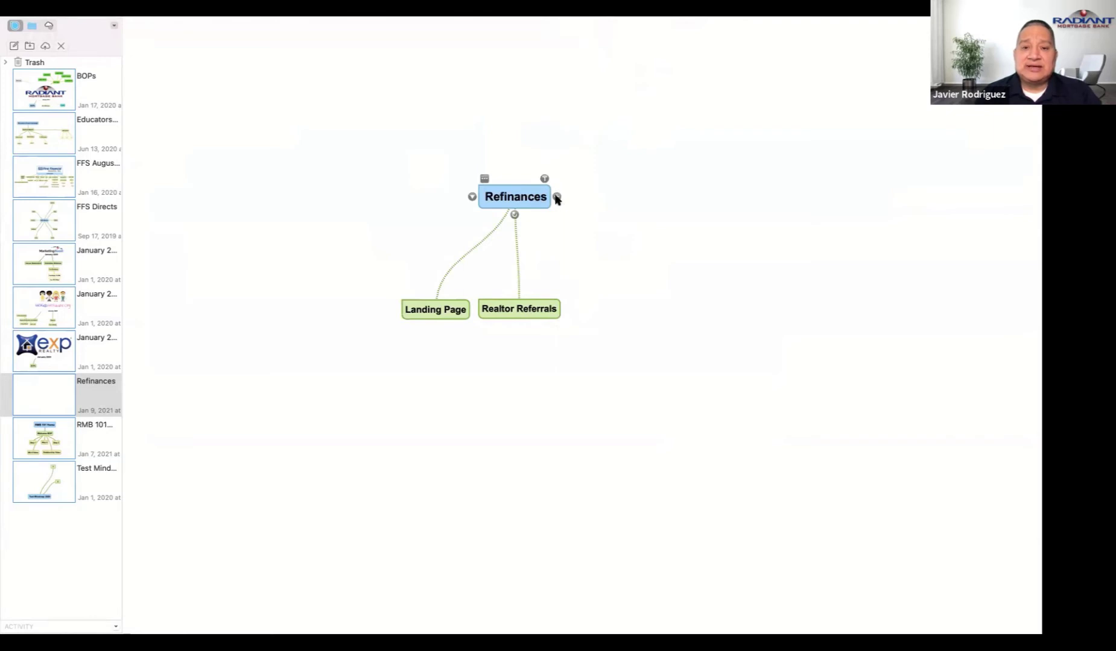
left_click(556, 198)
type("Email")
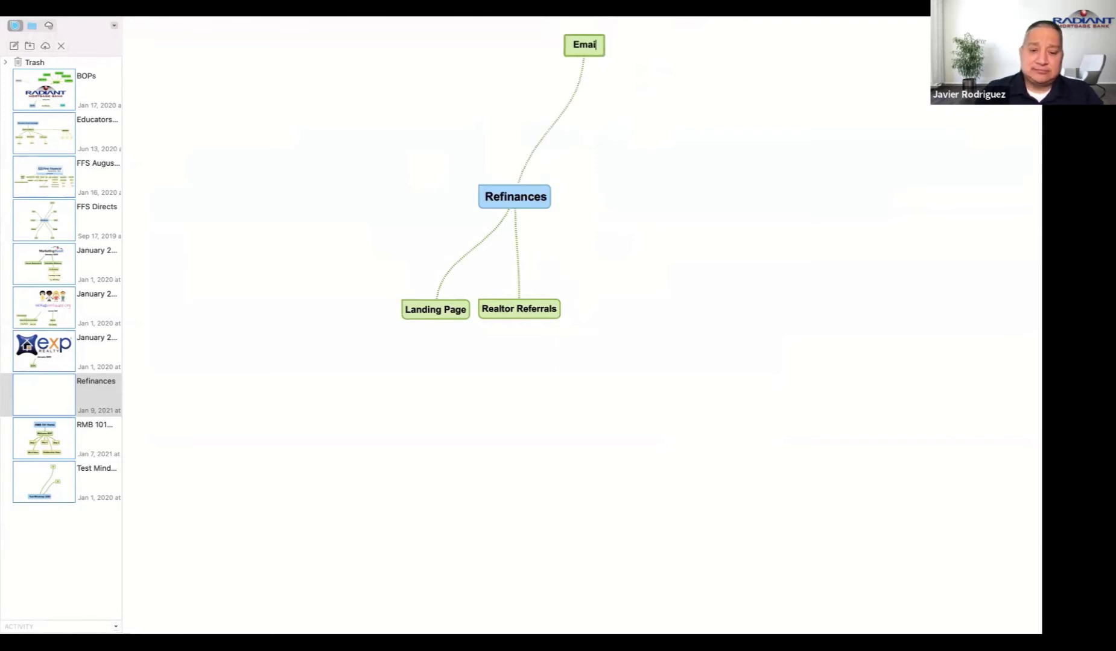
type("s")
left_click(592, 53)
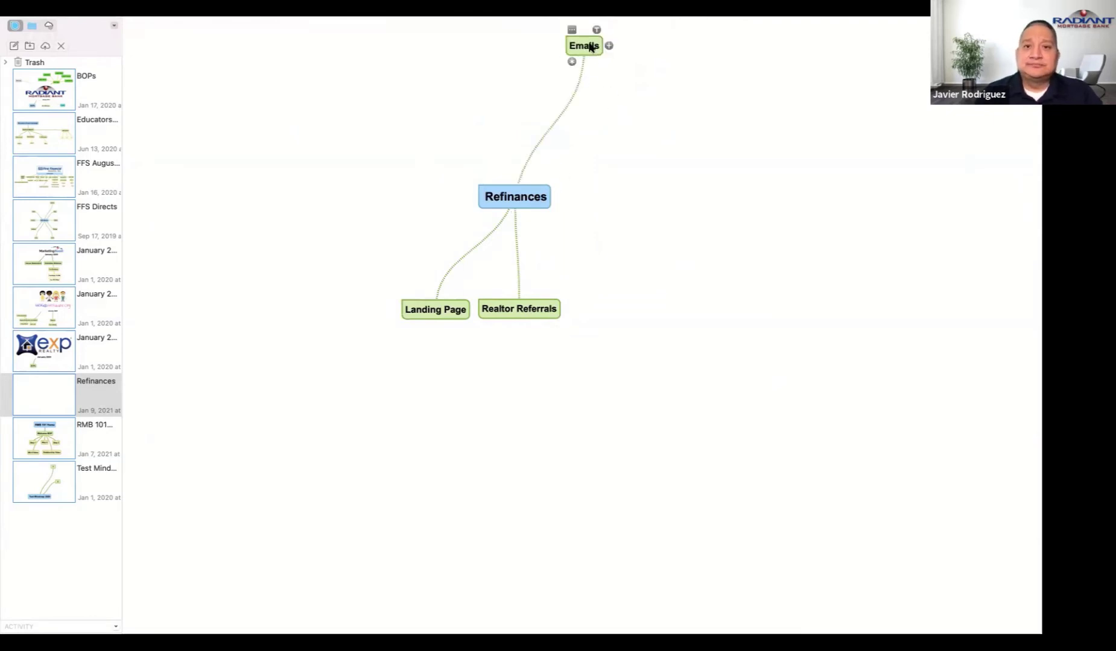
left_click_drag(592, 48, 596, 310)
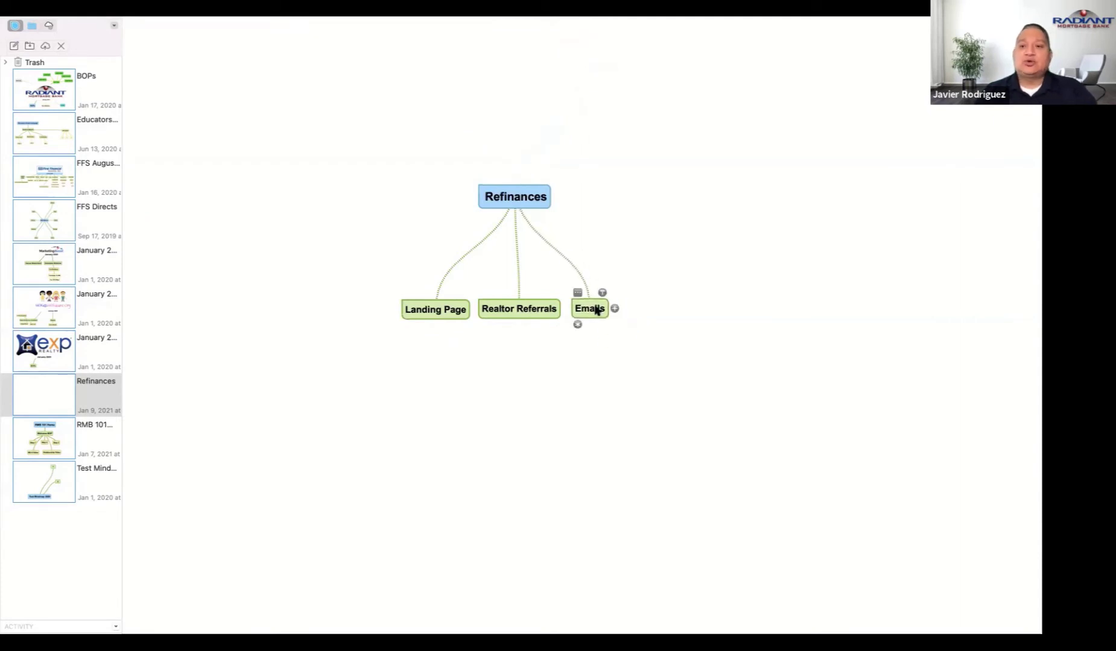